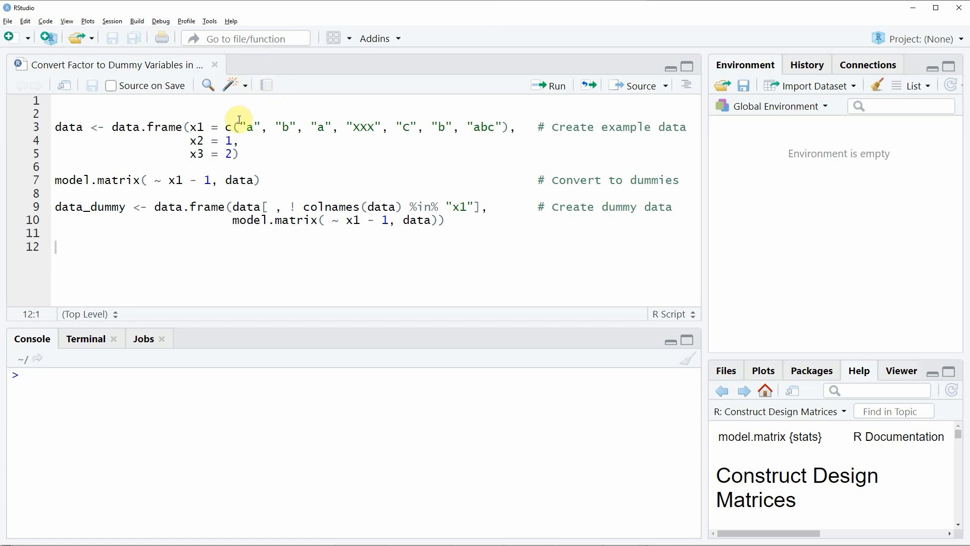
Run the example data code on lines 3–5 and view the seven-row data frame.
{"action": "left_click", "coordinate": [38, 129]}
{"action": "left_click_drag", "start_coordinate": [38, 140], "coordinate": [37, 172]}
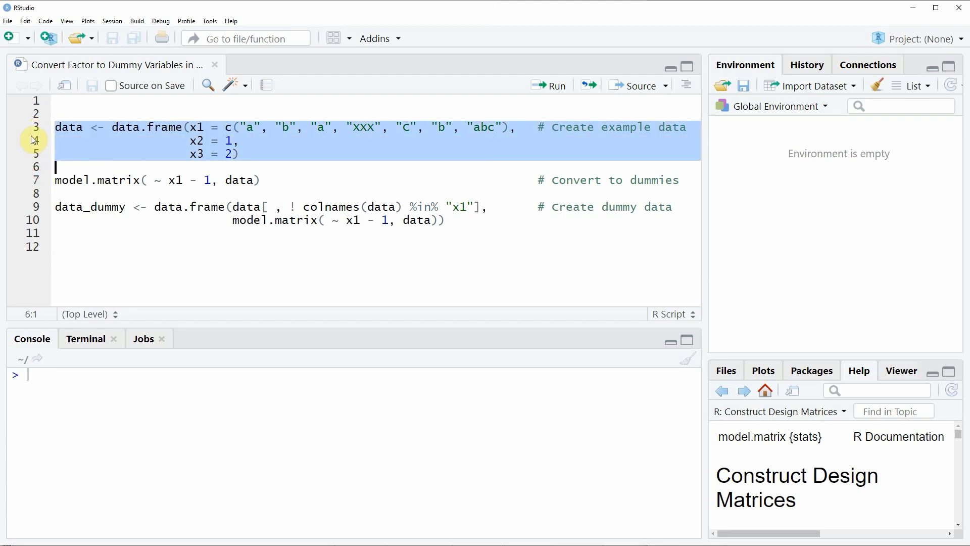
{"action": "key", "text": "ctrl+Return"}
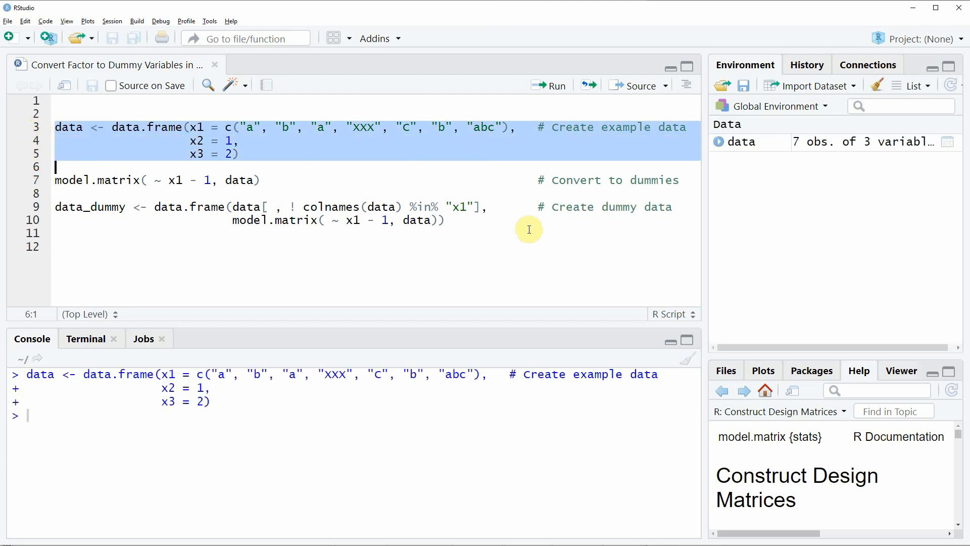
{"action": "left_click", "coordinate": [749, 147]}
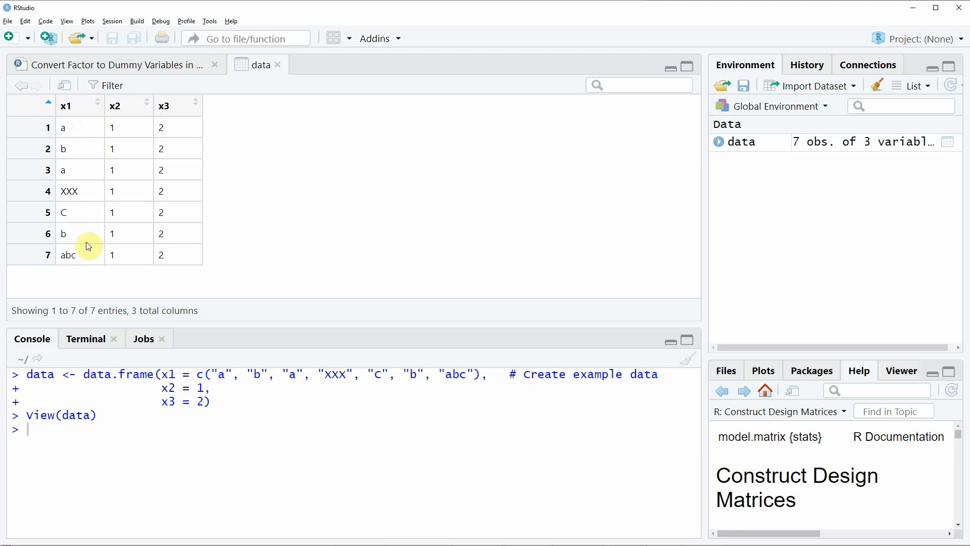
Switch from the data viewer back to the Convert Factor to Dummy Variables script.
{"action": "left_click", "coordinate": [161, 69]}
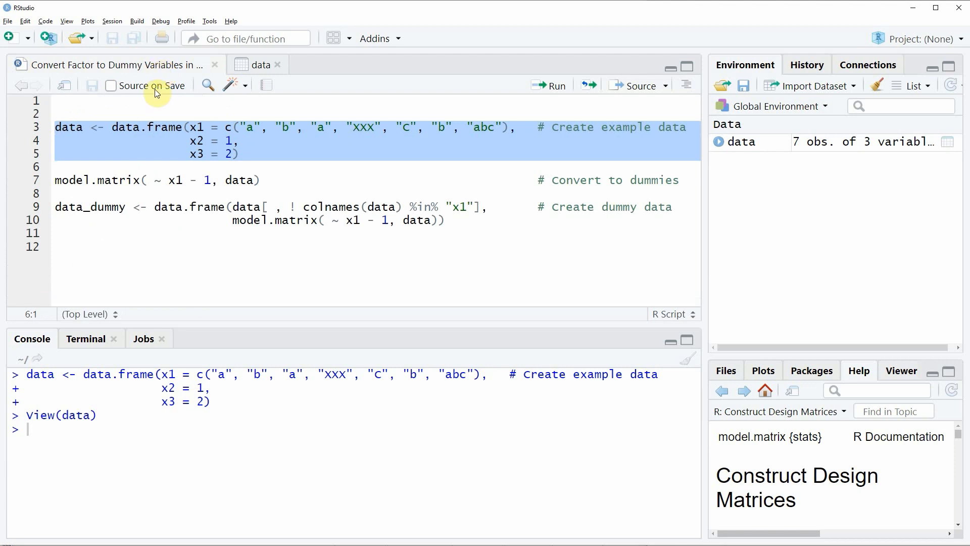
{"action": "left_click_drag", "start_coordinate": [38, 191], "coordinate": [36, 180]}
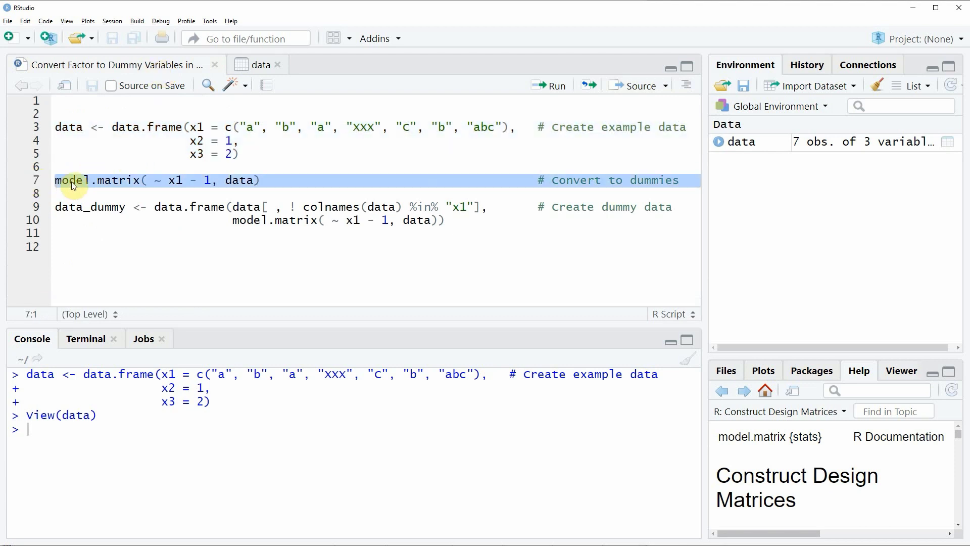
{"action": "mouse_move", "coordinate": [96, 180]}
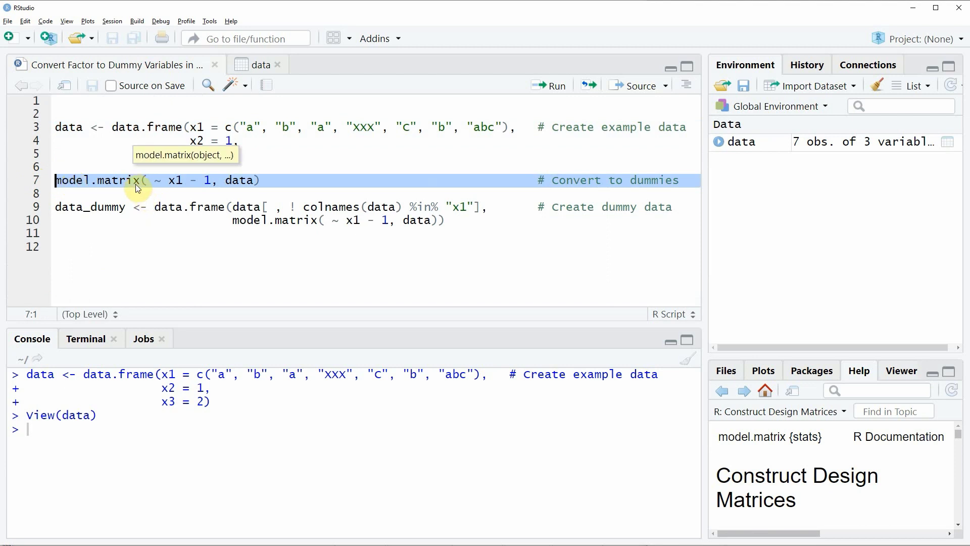
{"action": "left_click", "coordinate": [169, 179]}
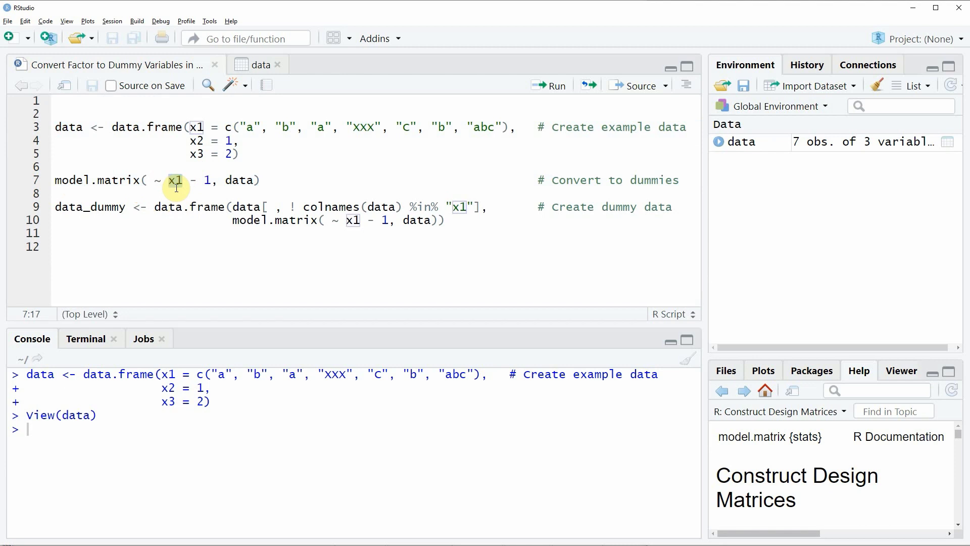
{"action": "double_click", "coordinate": [241, 183]}
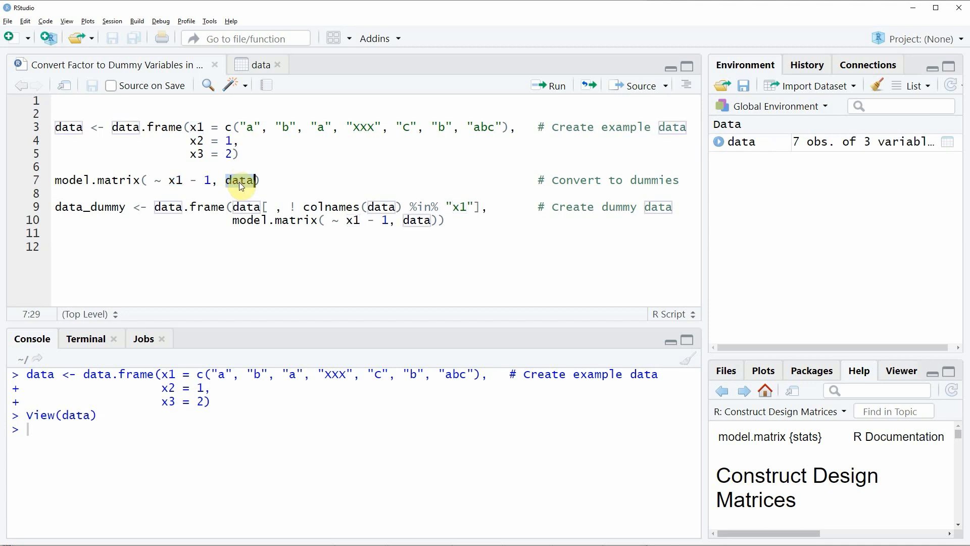
{"action": "left_click", "coordinate": [34, 181]}
Run the model.matrix line, maximize the console, and highlight the x1a, x1abc and other dummy headers.
{"action": "key", "text": "ctrl+Return"}
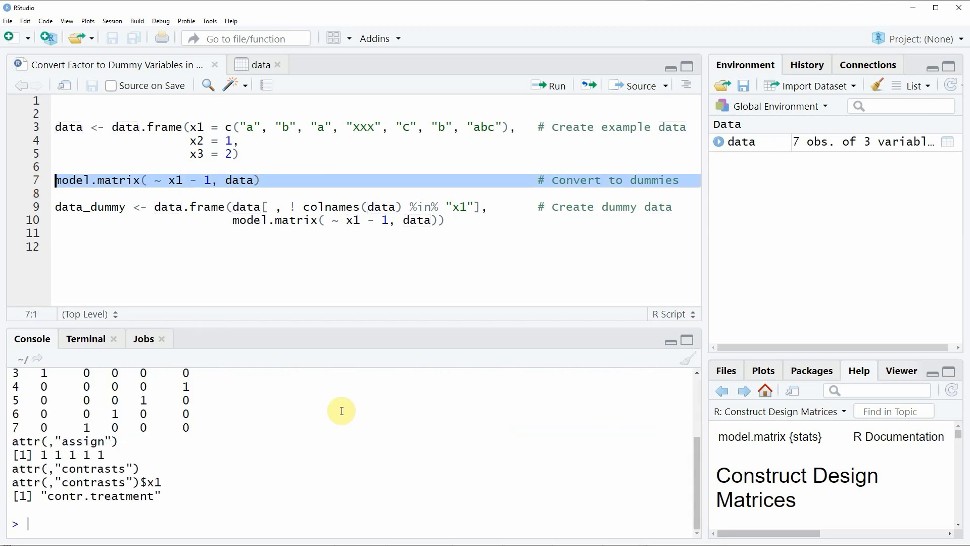
{"action": "scroll", "coordinate": [341, 411], "scroll_direction": "up", "scroll_amount": 2}
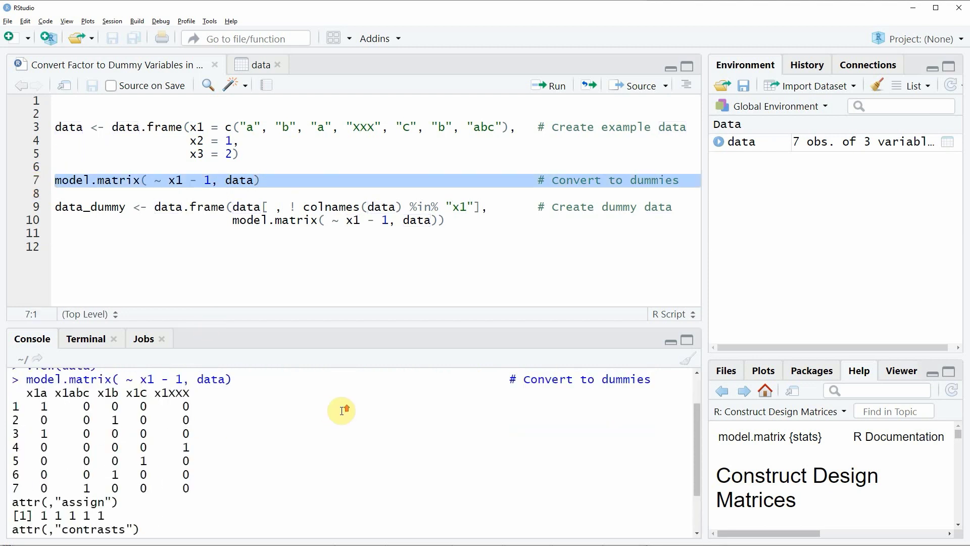
{"action": "left_click", "coordinate": [684, 341]}
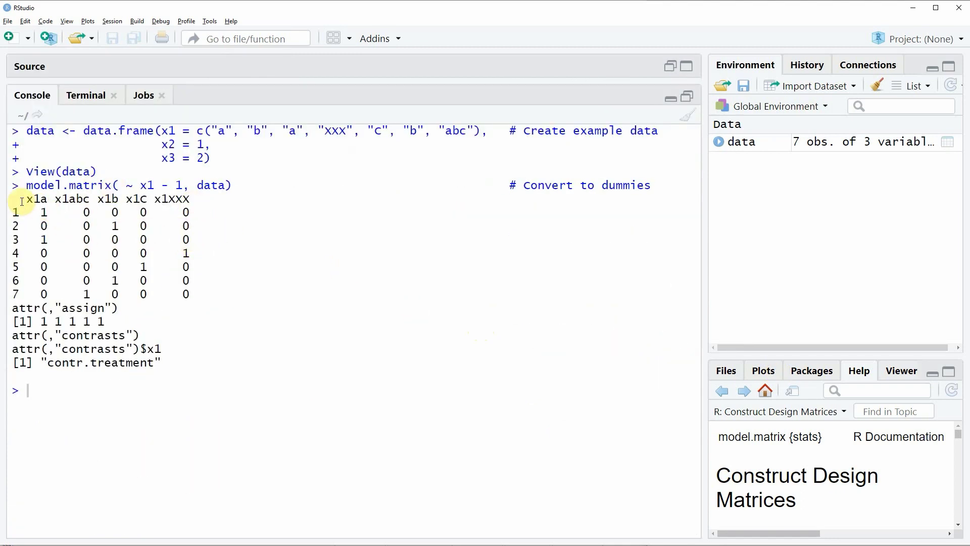
{"action": "left_click_drag", "start_coordinate": [25, 198], "coordinate": [194, 199]}
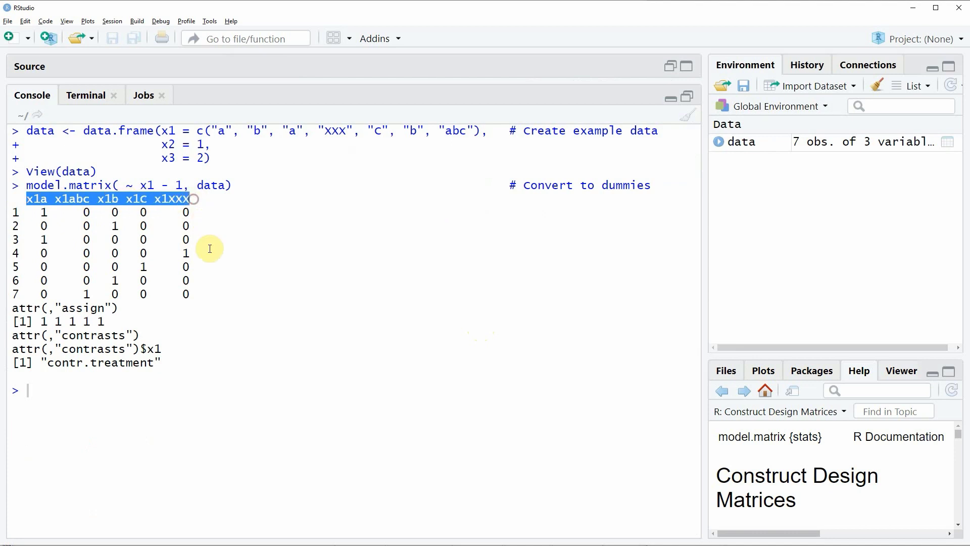
{"action": "left_click", "coordinate": [40, 199]}
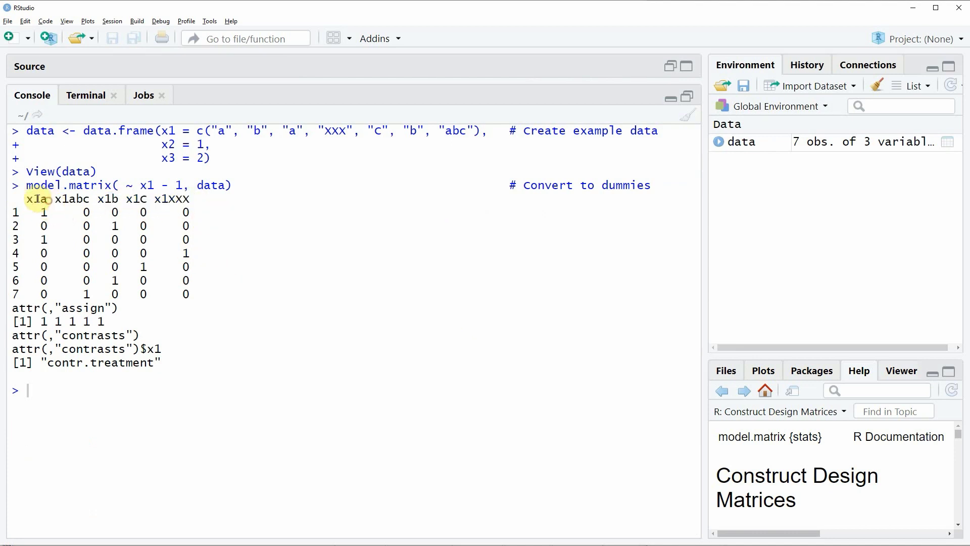
{"action": "left_click_drag", "start_coordinate": [26, 199], "coordinate": [50, 200]}
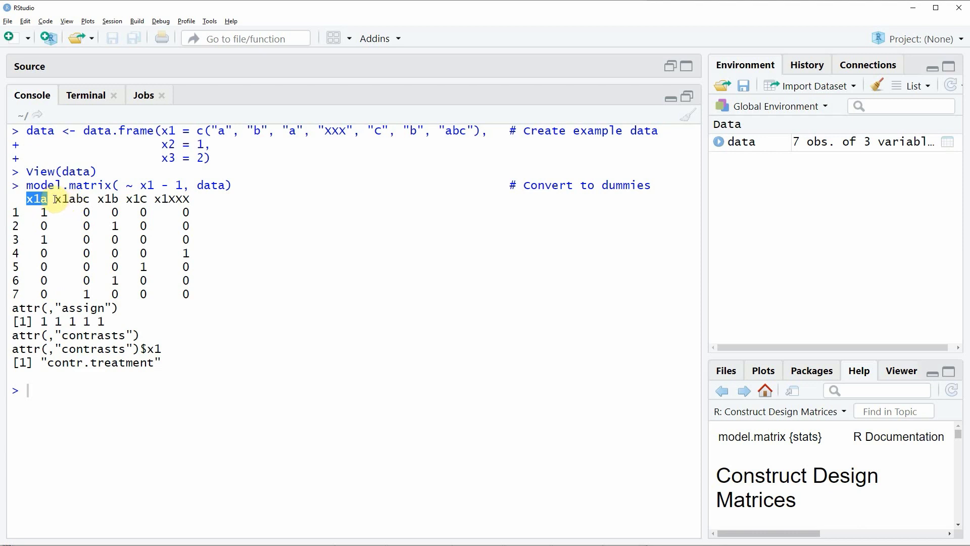
{"action": "left_click_drag", "start_coordinate": [54, 199], "coordinate": [89, 198]}
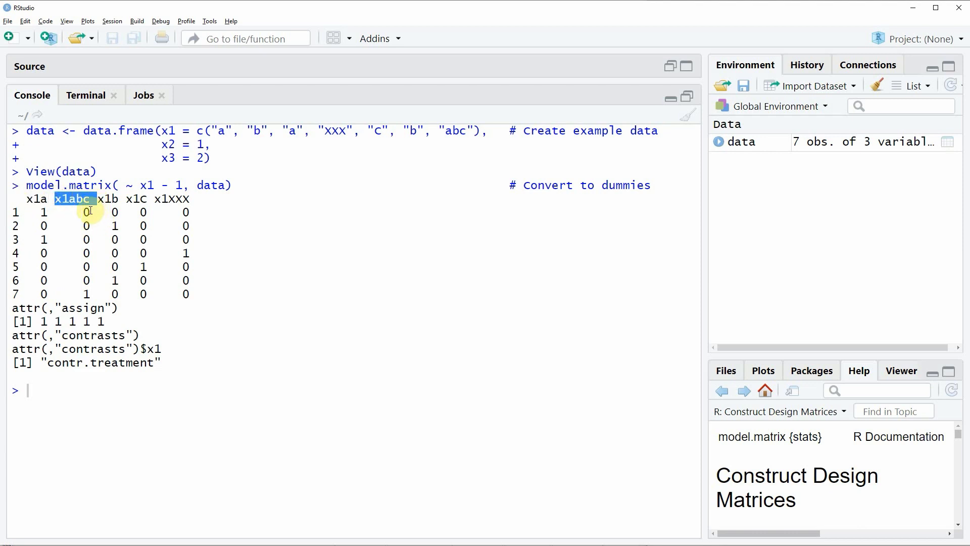
{"action": "left_click_drag", "start_coordinate": [99, 201], "coordinate": [189, 200]}
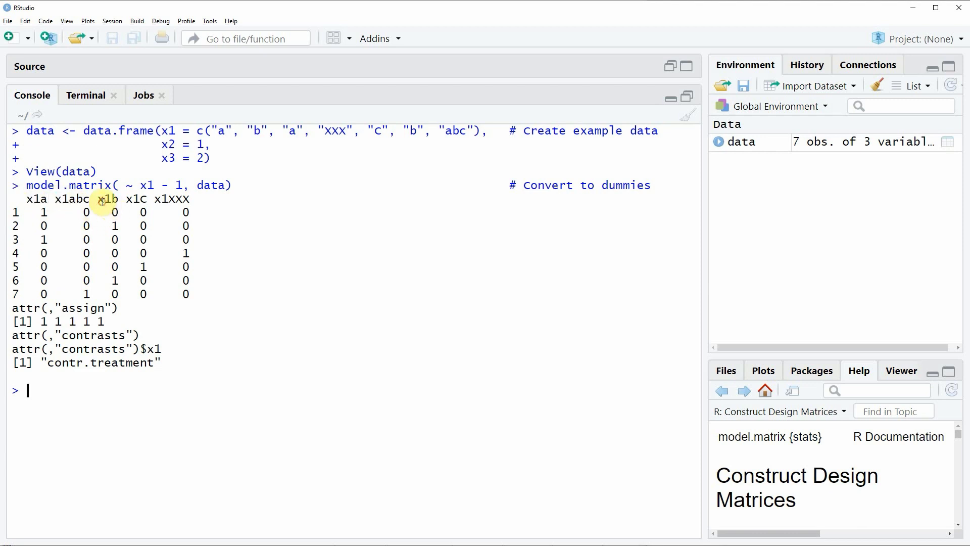
Restore the script editor, run lines 9–10 to create data_dummy, and view it.
{"action": "left_click", "coordinate": [671, 67]}
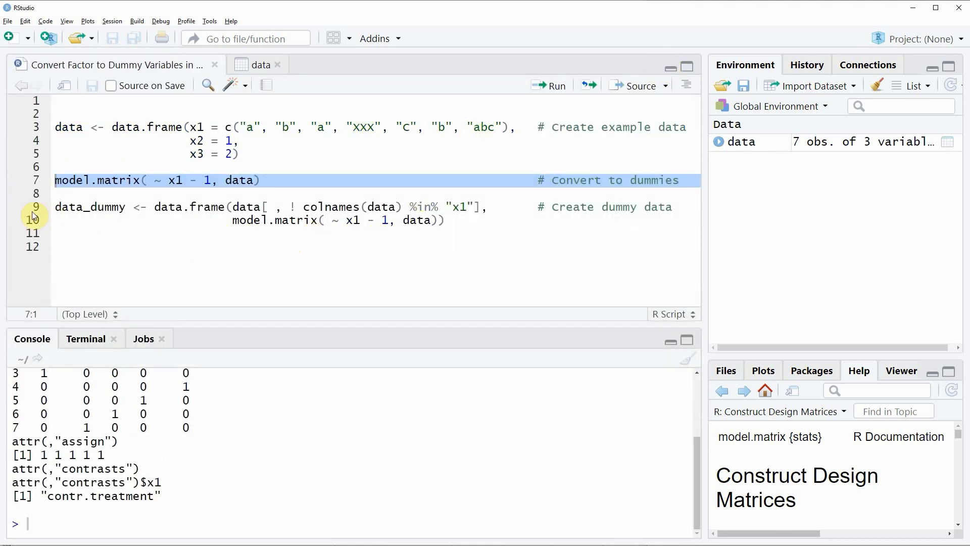
{"action": "left_click_drag", "start_coordinate": [37, 206], "coordinate": [39, 231]}
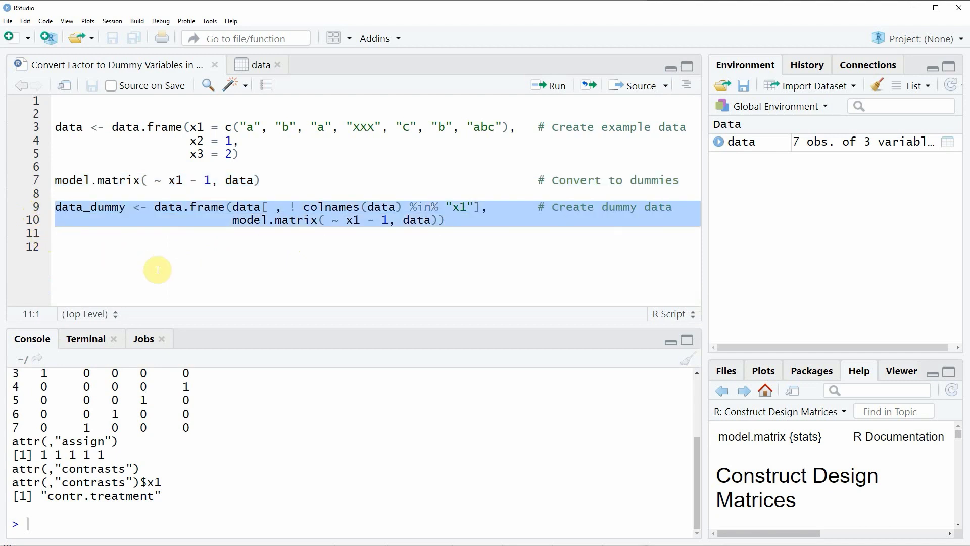
{"action": "key", "text": "ctrl+Return"}
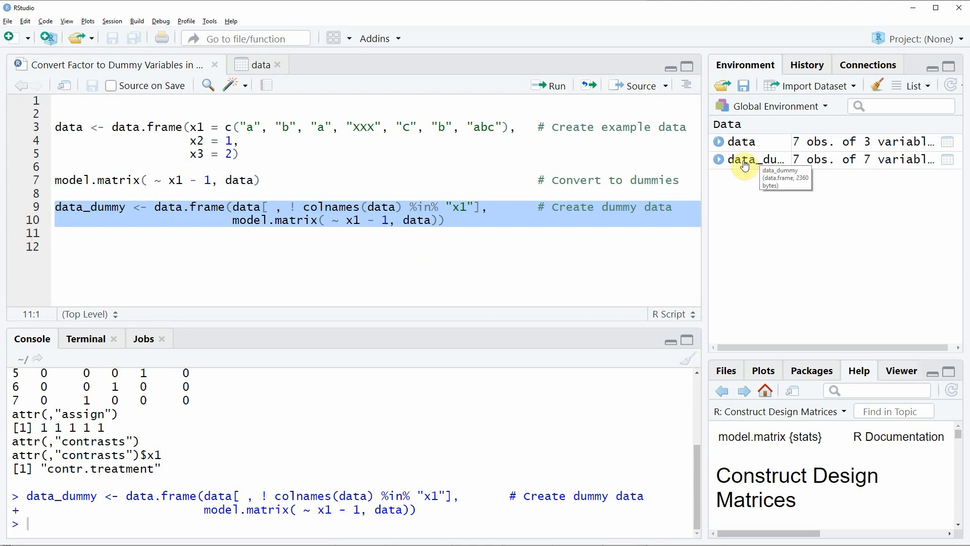
{"action": "left_click", "coordinate": [744, 164]}
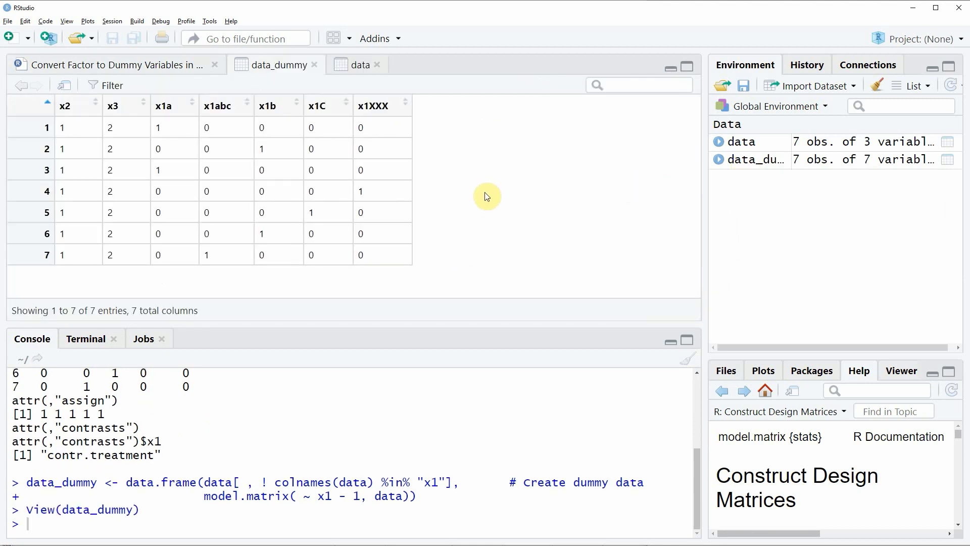